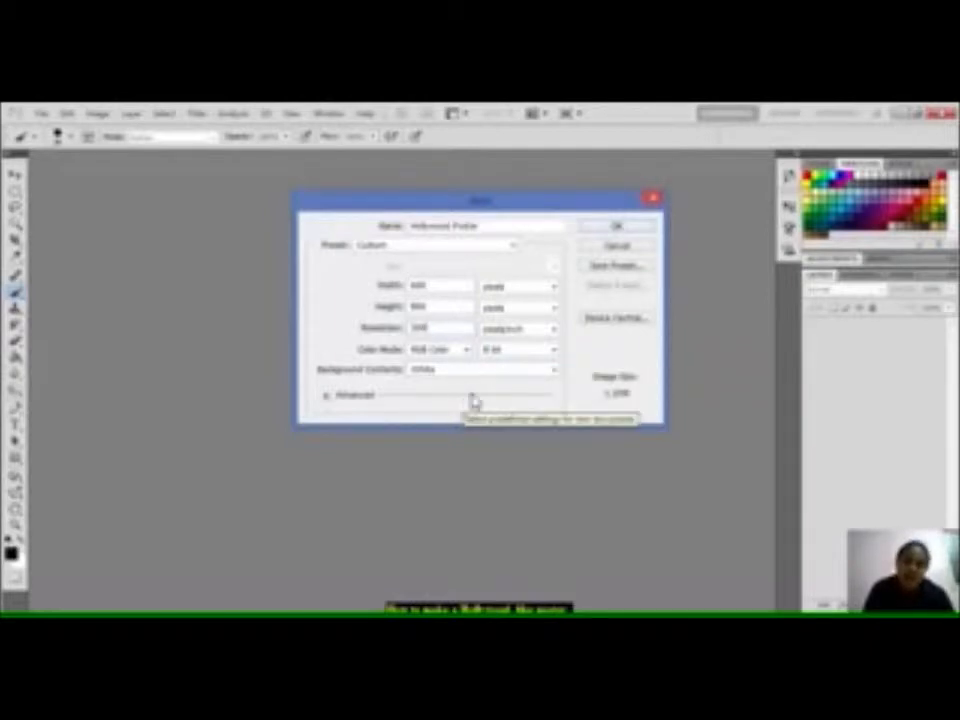
Step: Create the custom Hollywood Poster document and paste the forest couple photo from the browser's image results onto a new layer
{"action": "left_click", "coordinate": [594, 237]}
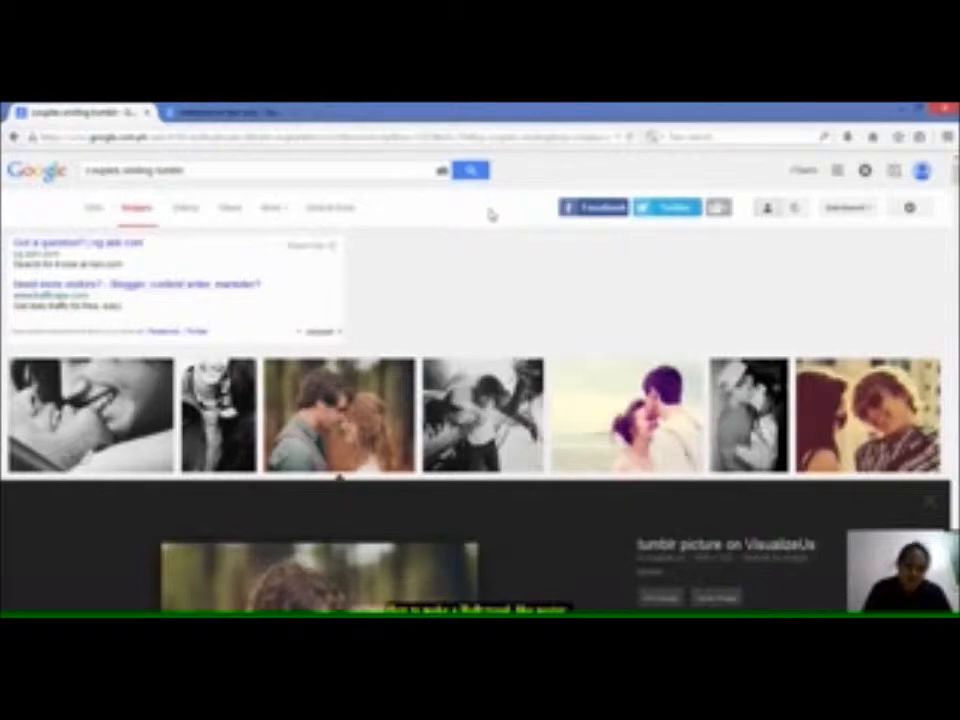
{"action": "scroll", "coordinate": [485, 215], "scroll_direction": "down", "scroll_amount": 3}
{"action": "scroll", "coordinate": [485, 215], "scroll_direction": "down", "scroll_amount": 3}
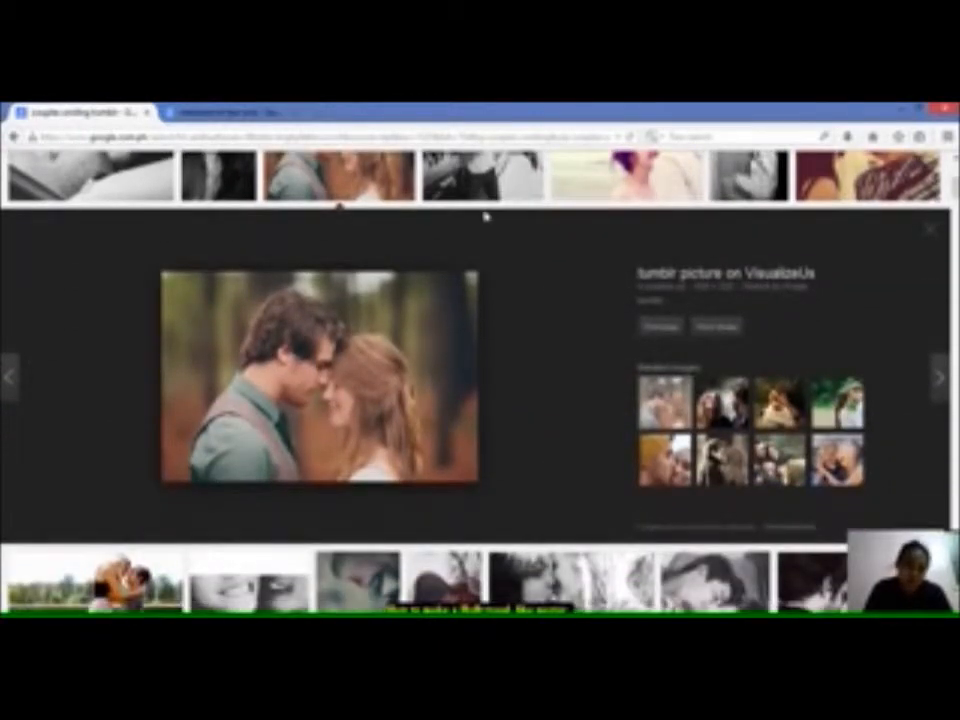
{"action": "right_click", "coordinate": [397, 311]}
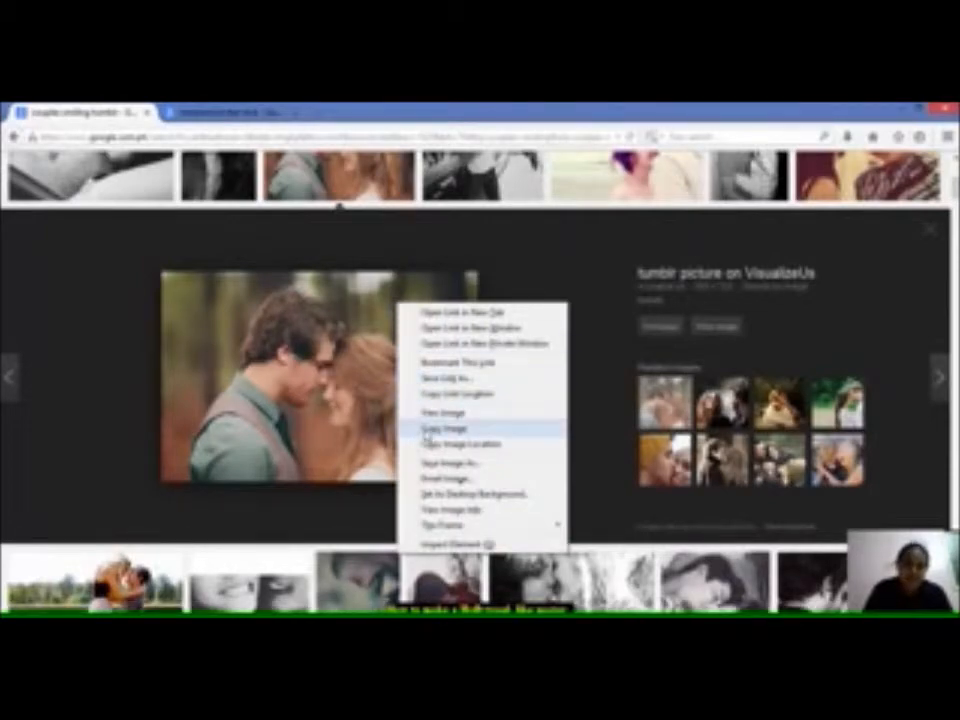
{"action": "left_click", "coordinate": [428, 430]}
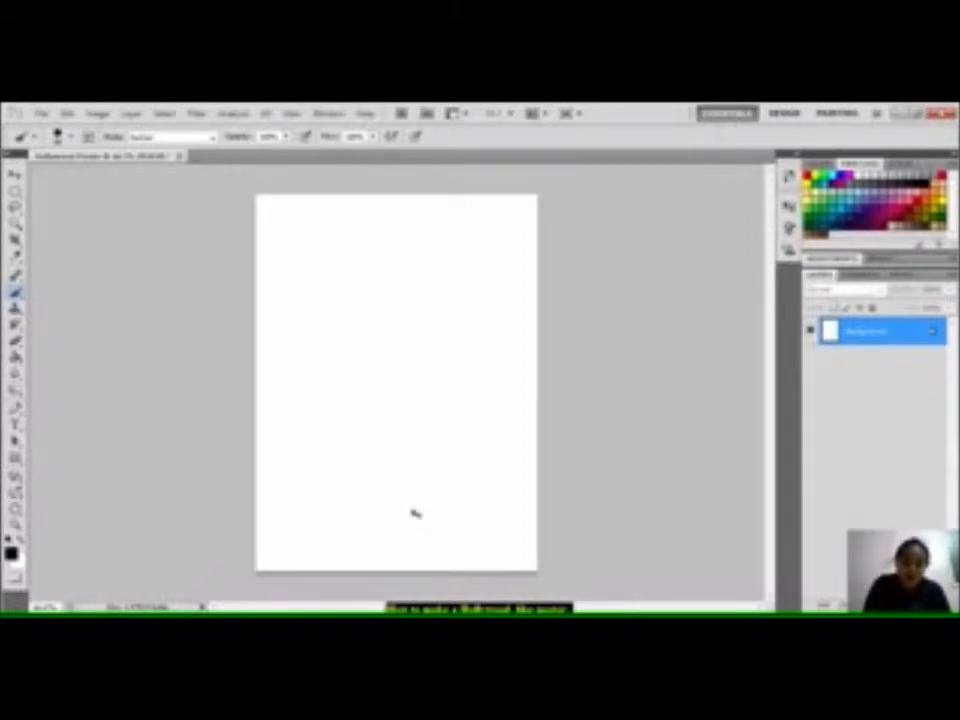
{"action": "key", "text": "ctrl+shift+alt+n"}
{"action": "key", "text": "ctrl+v"}
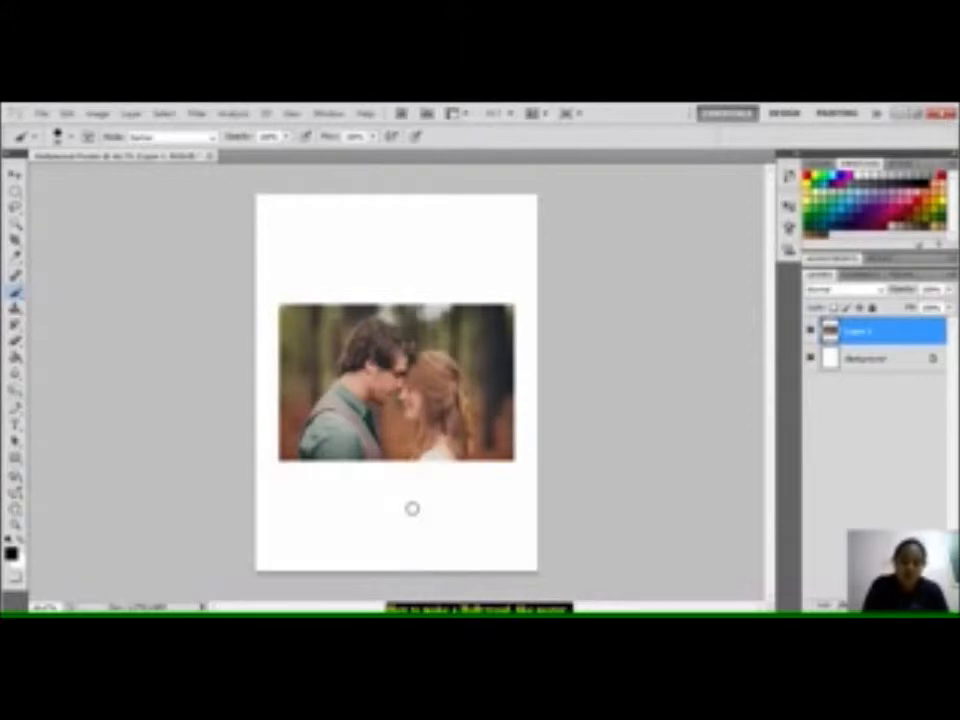
Step: Move the couple photo to the canvas's upper edge and stretch it to the full canvas width and about half the height
{"action": "key", "text": "ctrl+t"}
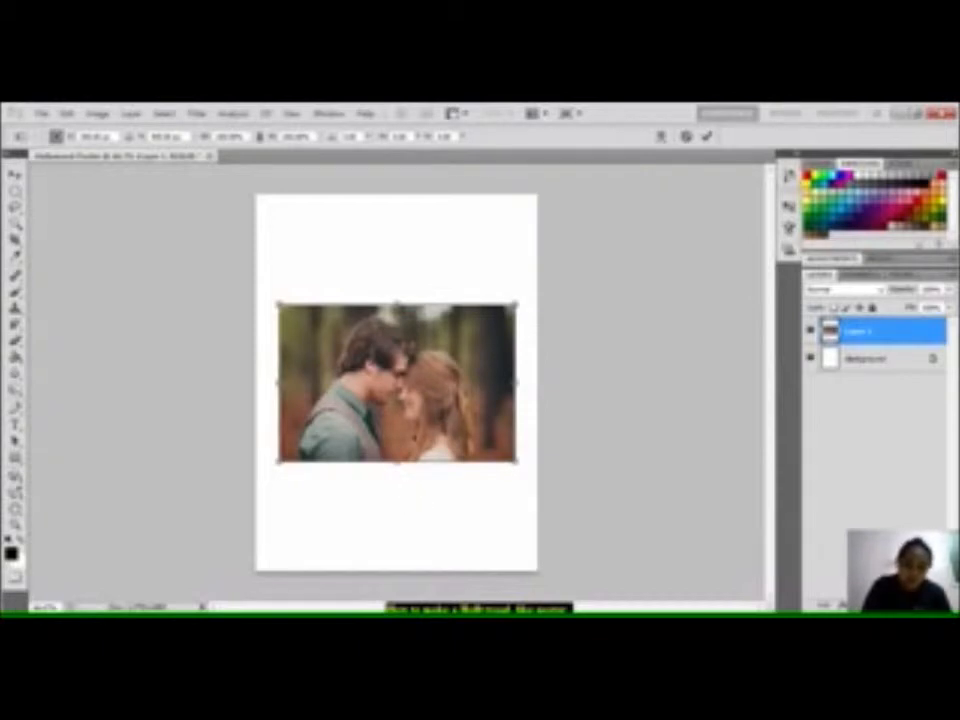
{"action": "left_click_drag", "start_coordinate": [416, 437], "coordinate": [418, 327]}
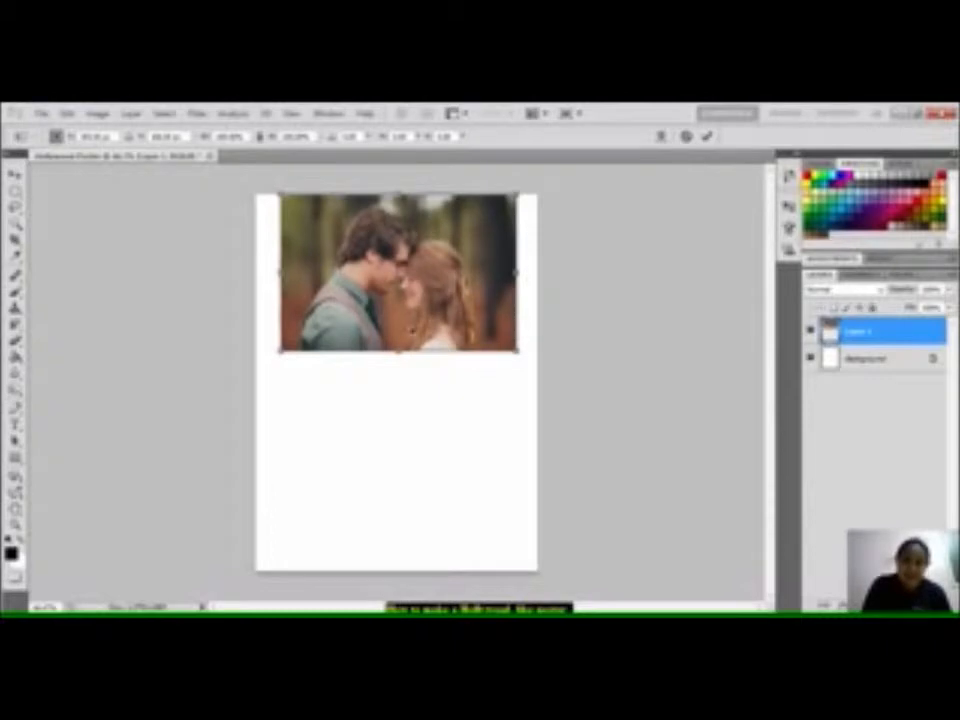
{"action": "left_click_drag", "start_coordinate": [280, 272], "coordinate": [256, 272]}
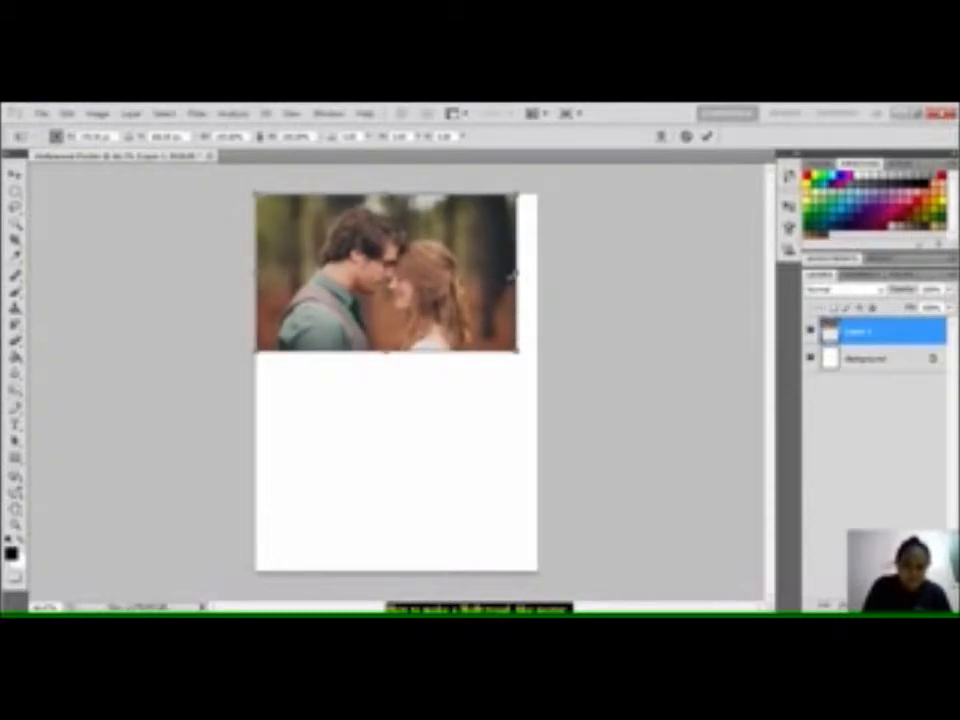
{"action": "left_click_drag", "start_coordinate": [517, 273], "coordinate": [538, 273]}
{"action": "left_click_drag", "start_coordinate": [397, 352], "coordinate": [389, 393]}
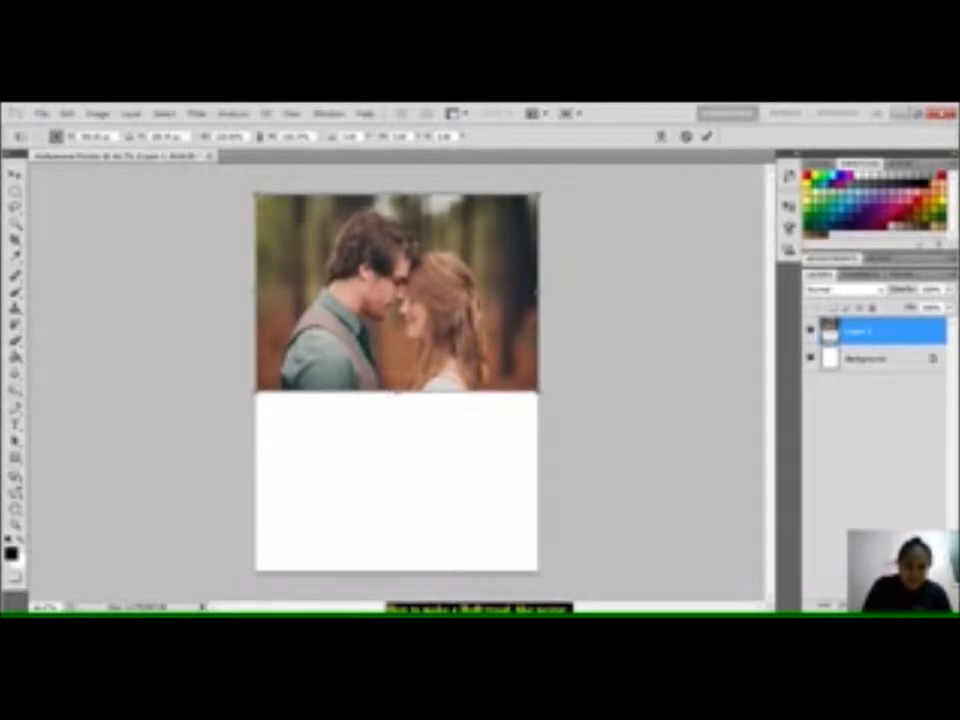
{"action": "key", "text": "Return"}
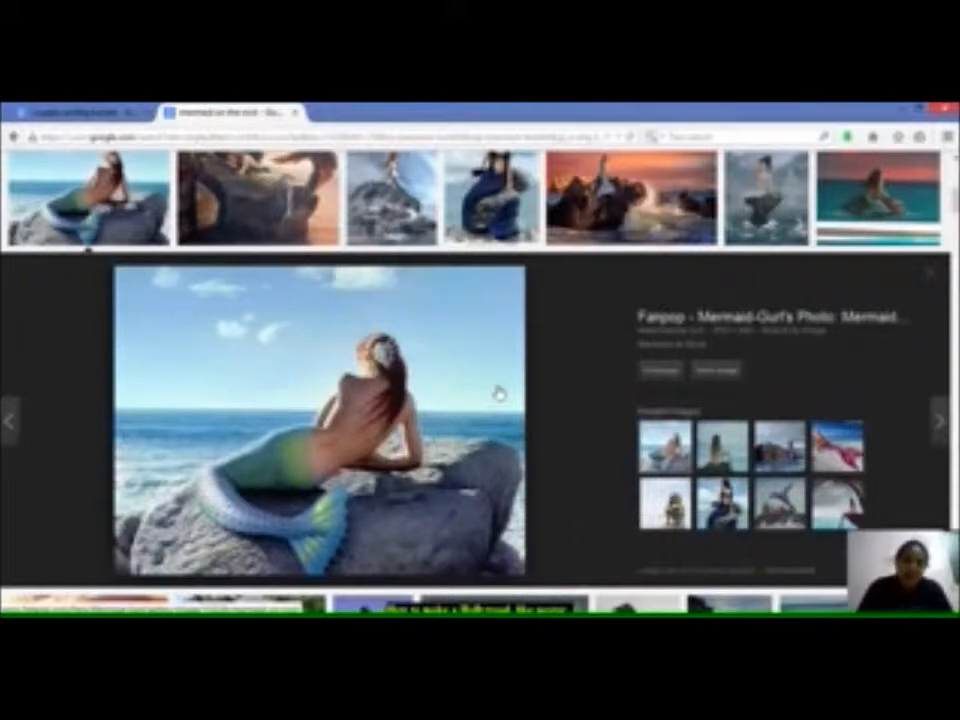
Step: Copy the picture of the mermaid on the rock from the browser and paste it into the poster as a new layer
{"action": "right_click", "coordinate": [442, 353]}
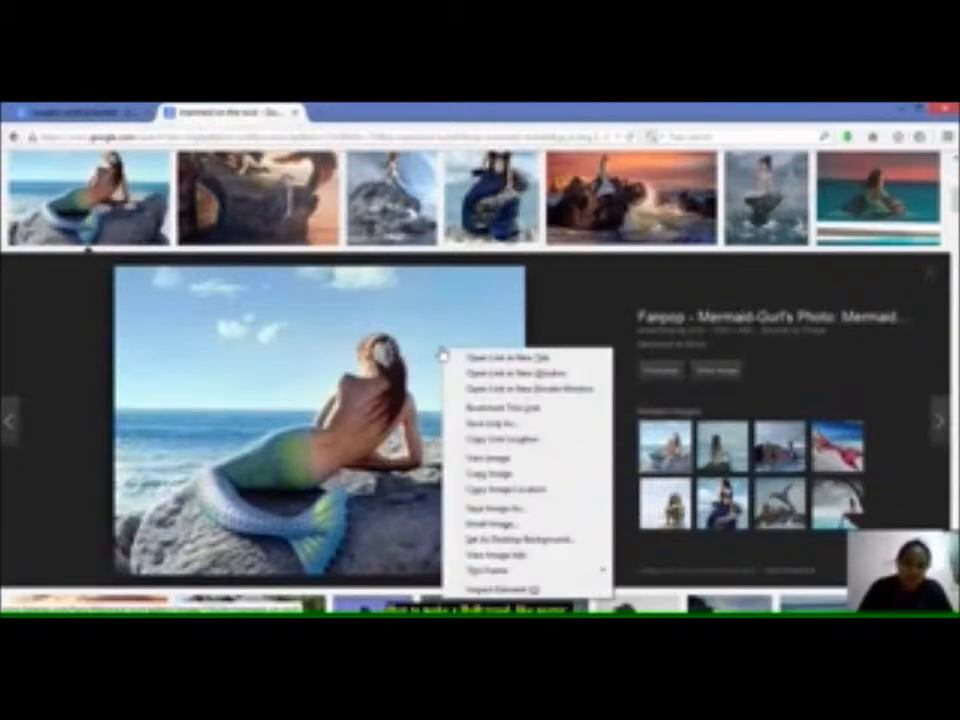
{"action": "left_click", "coordinate": [479, 474]}
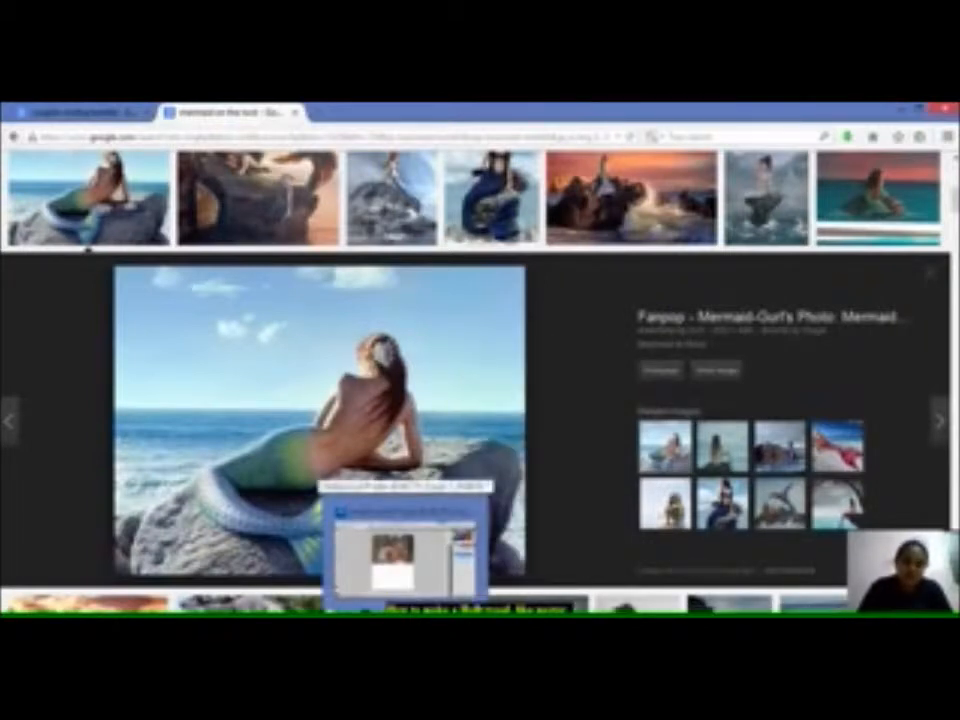
{"action": "left_click", "coordinate": [405, 612]}
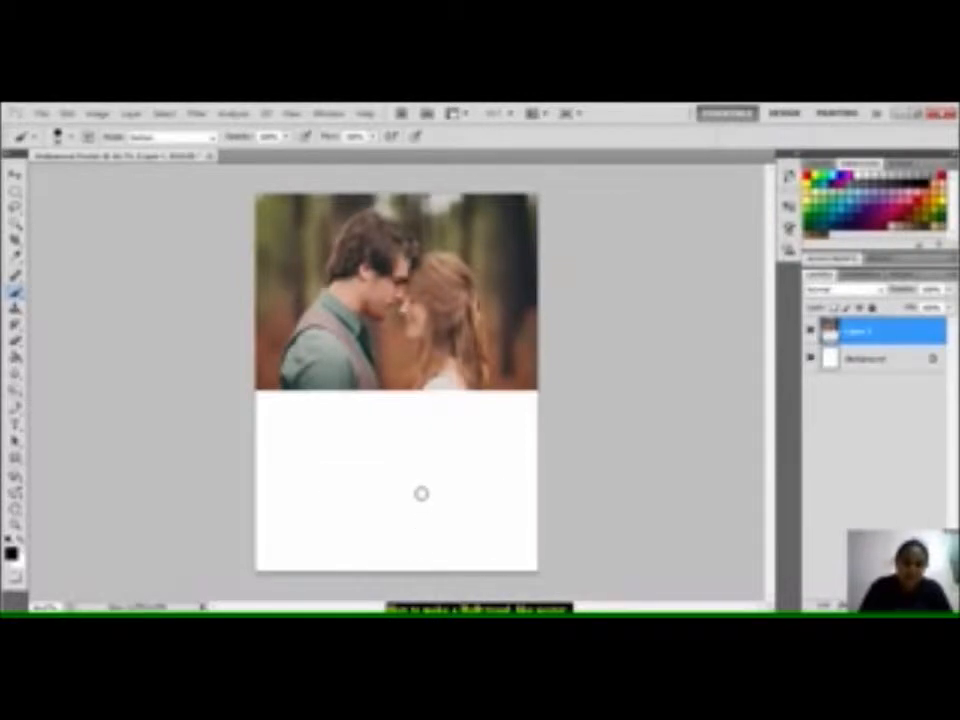
{"action": "key", "text": "ctrl+v"}
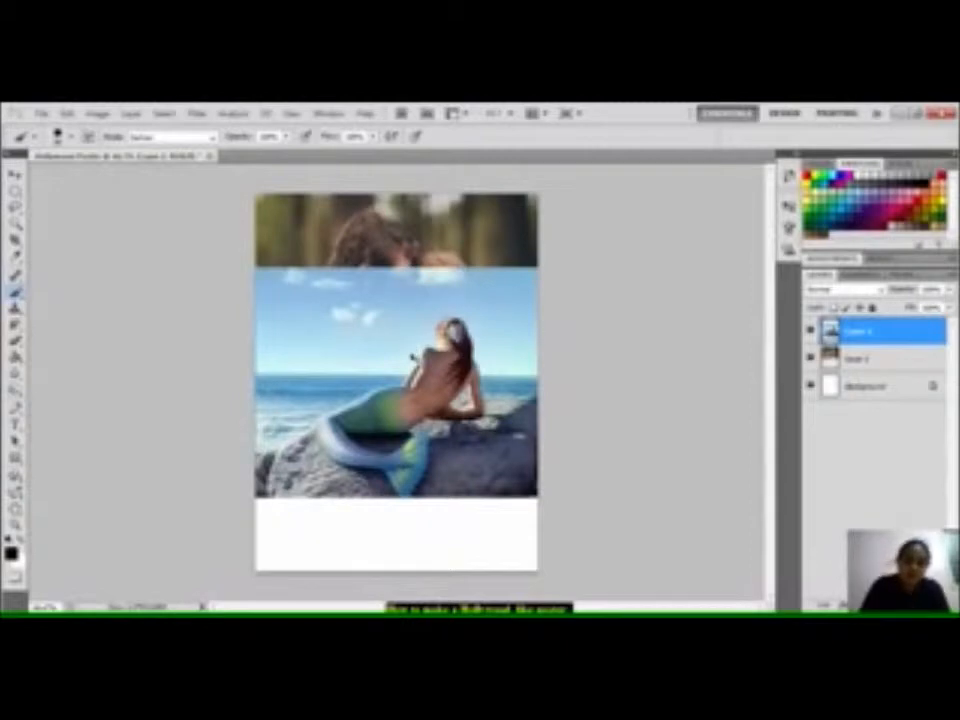
Step: Move the mermaid picture to the canvas's lower edge and scale it to the canvas width and about half the height
{"action": "key", "text": "ctrl+t"}
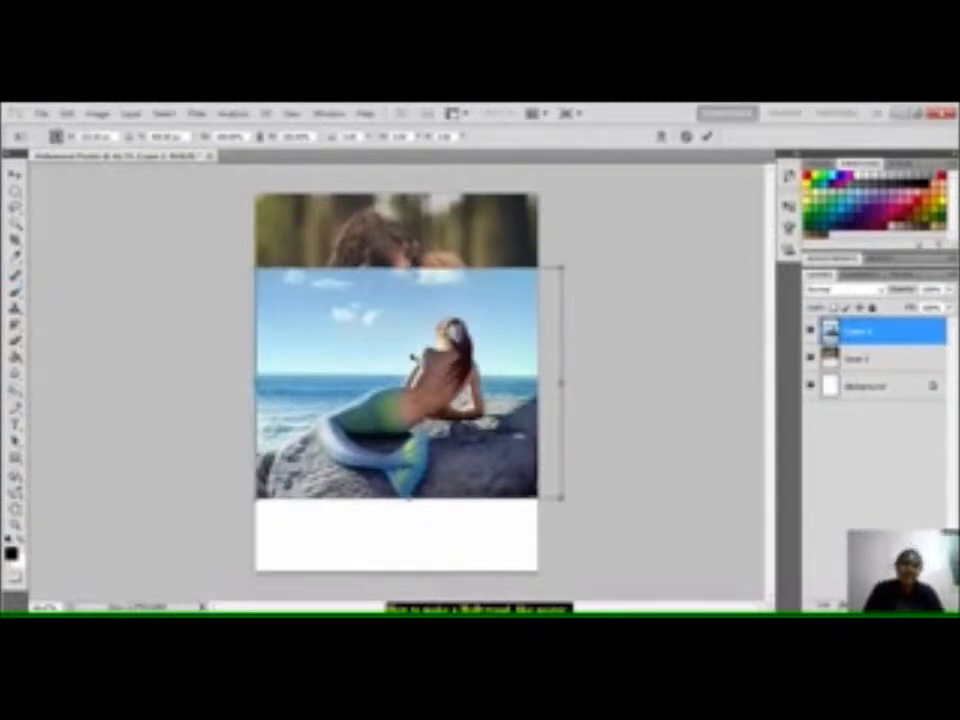
{"action": "left_click_drag", "start_coordinate": [412, 357], "coordinate": [407, 429]}
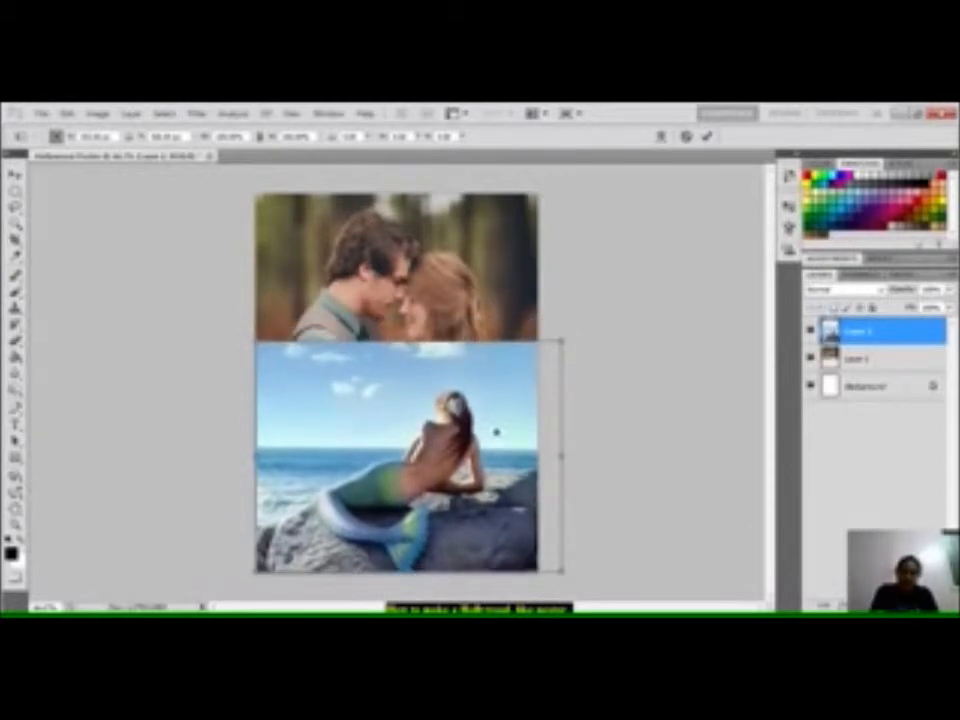
{"action": "left_click_drag", "start_coordinate": [563, 456], "coordinate": [538, 456]}
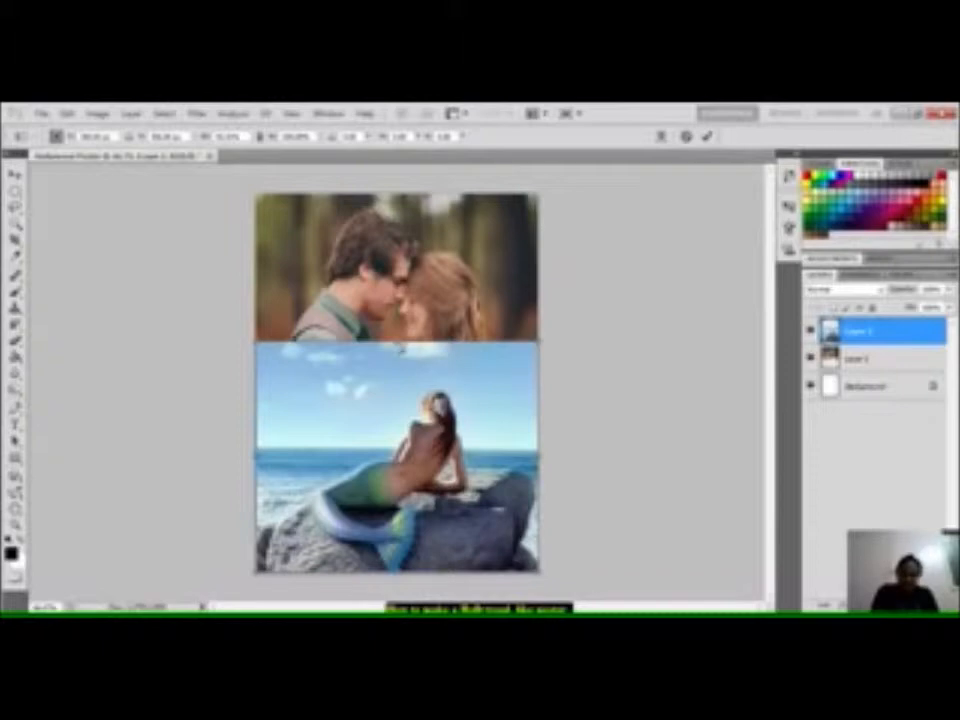
{"action": "left_click_drag", "start_coordinate": [398, 345], "coordinate": [398, 376]}
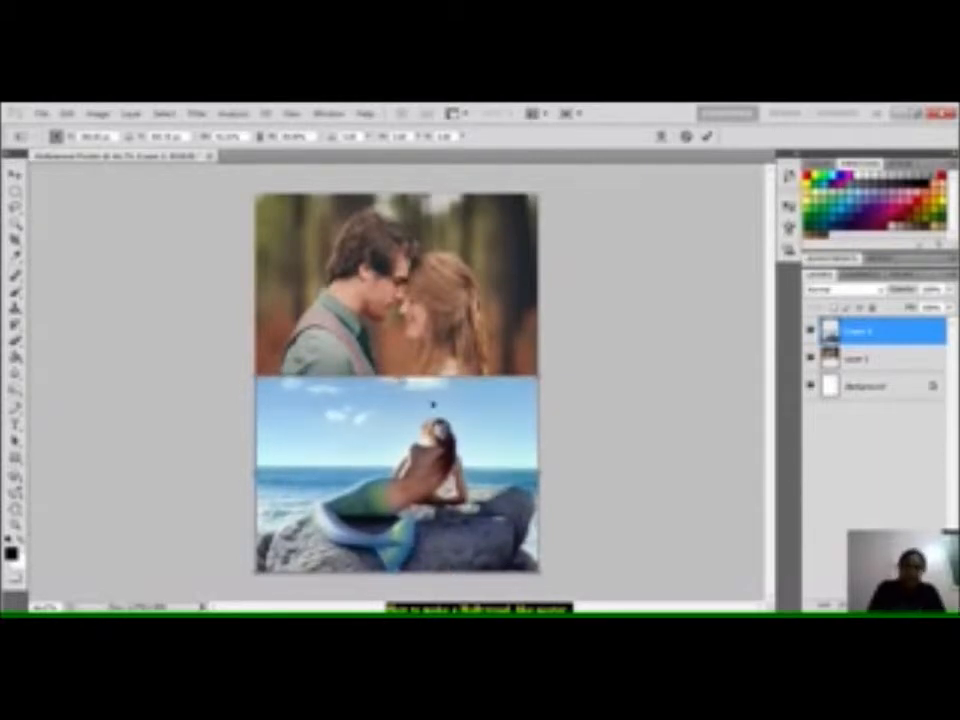
{"action": "key", "text": "Return"}
{"action": "key", "text": "b"}
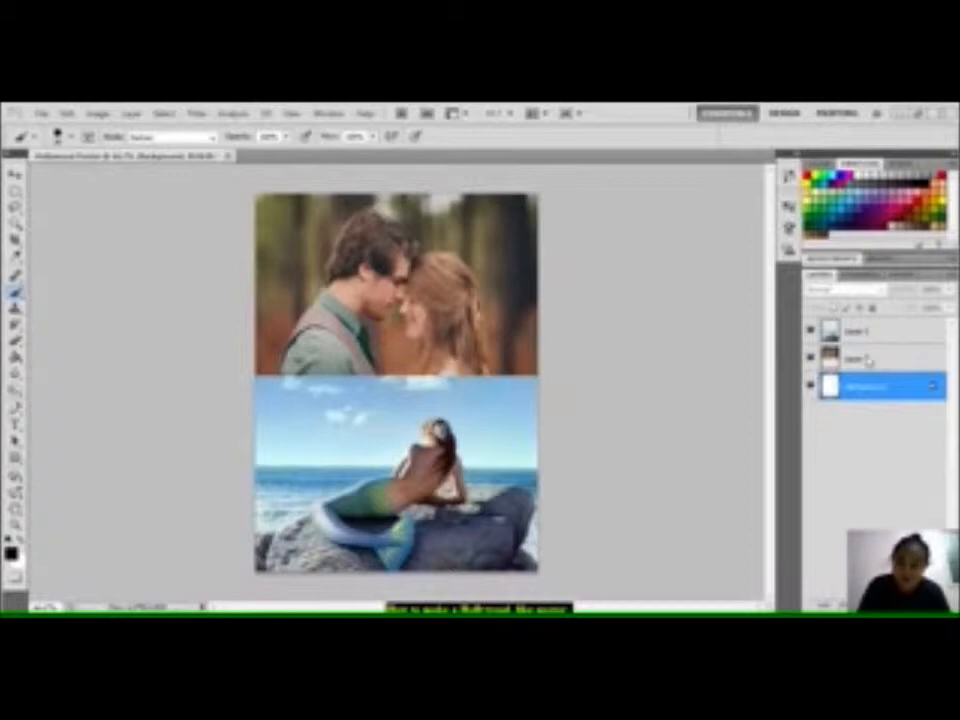
Step: Merge the couple photo layer with the Background and convert the result into an unlocked regular layer
{"action": "left_click", "coordinate": [868, 360], "text": "shift"}
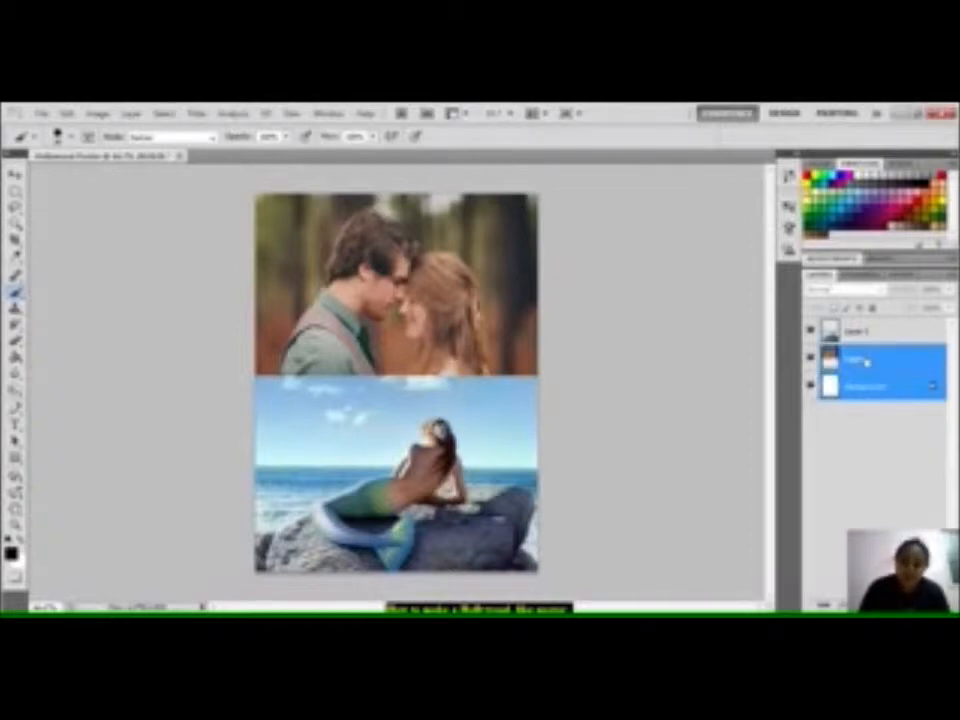
{"action": "right_click", "coordinate": [868, 362]}
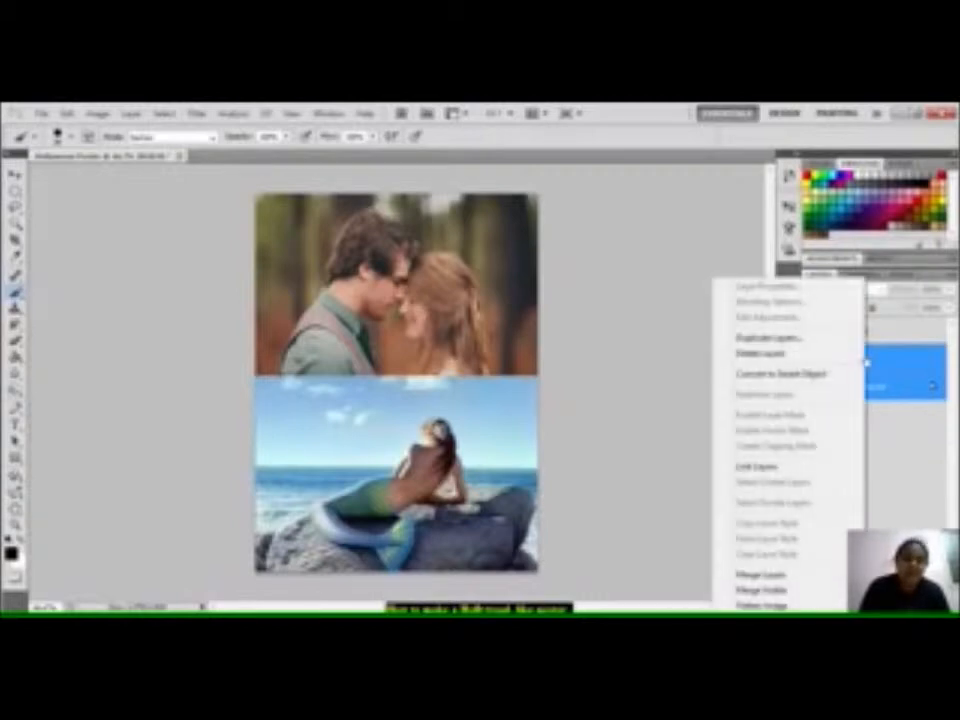
{"action": "left_click", "coordinate": [763, 575]}
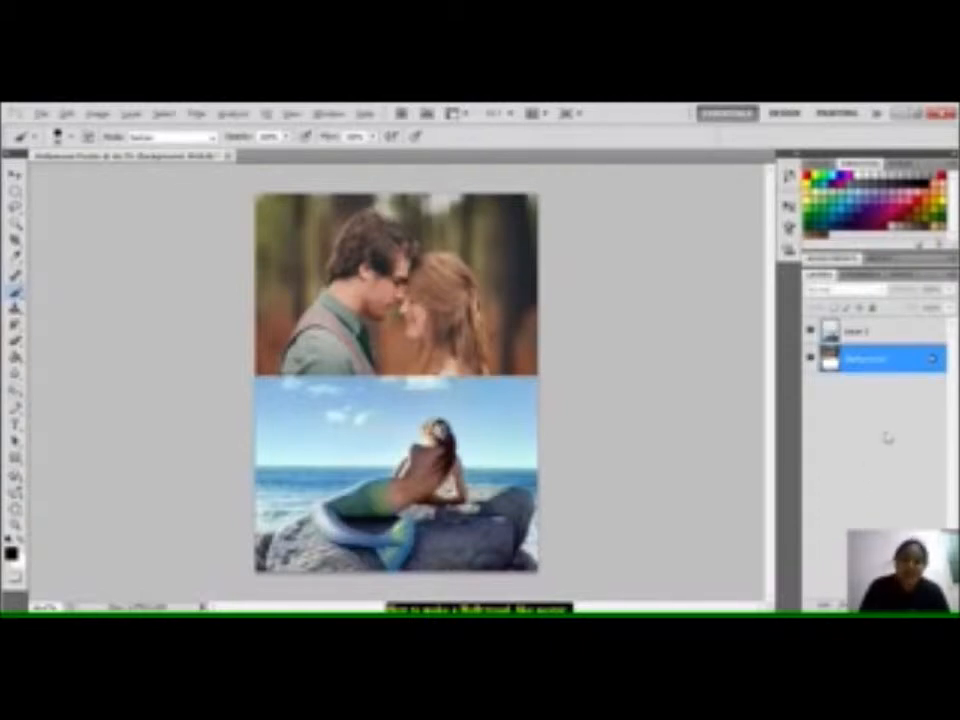
{"action": "double_click", "coordinate": [871, 372], "text": "alt"}
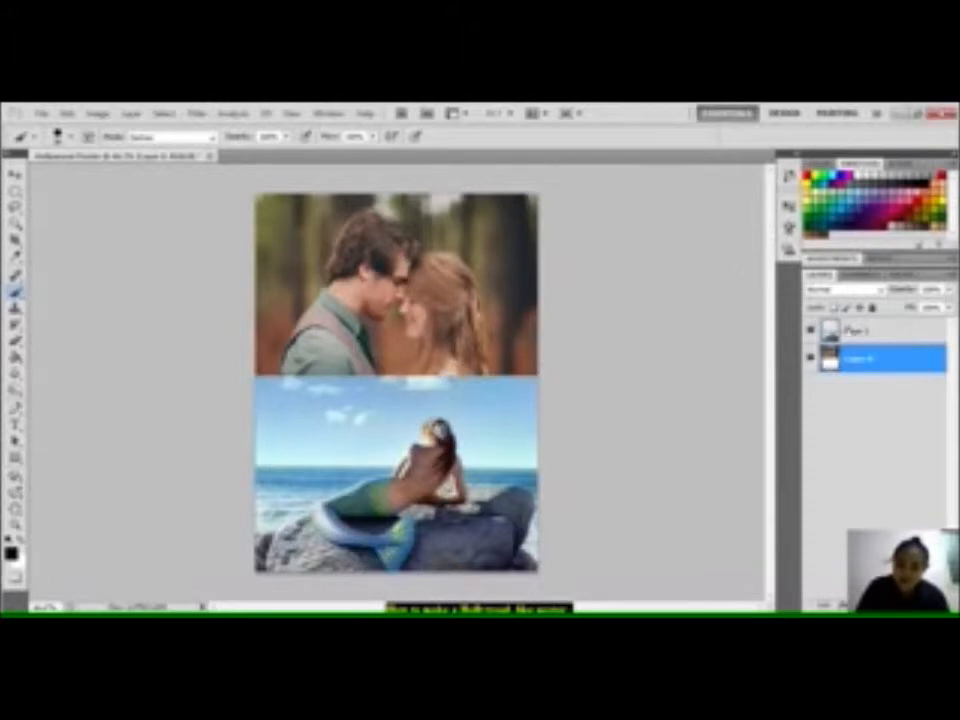
Step: Add a layer mask to the mermaid layer and fade its upper edge with a short vertical Black, White gradient across the seam
{"action": "left_click", "coordinate": [850, 334]}
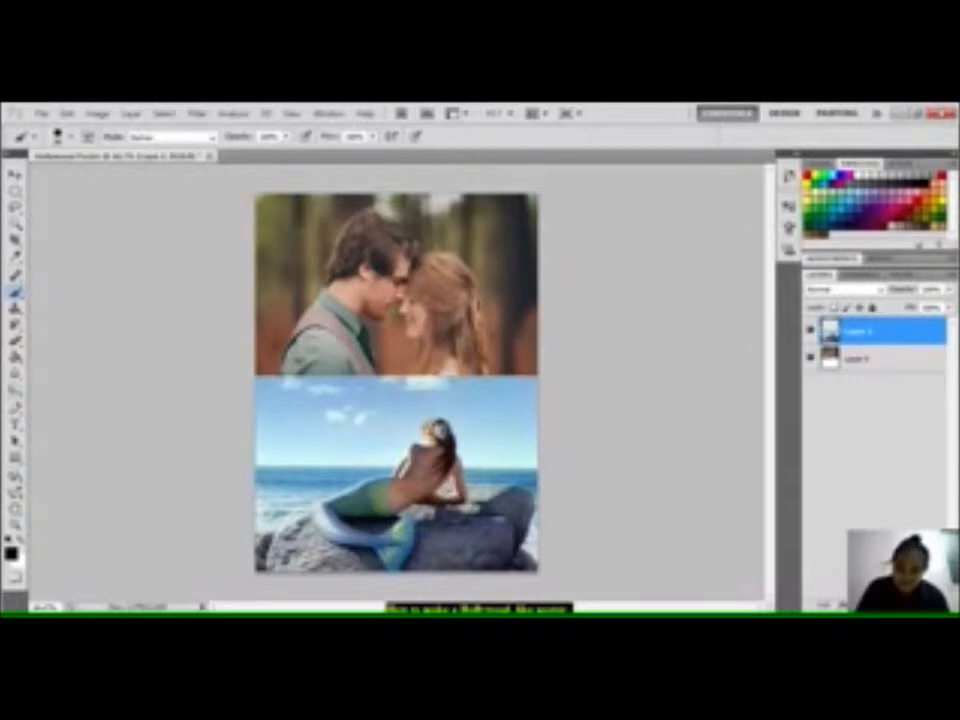
{"action": "left_click", "coordinate": [862, 604]}
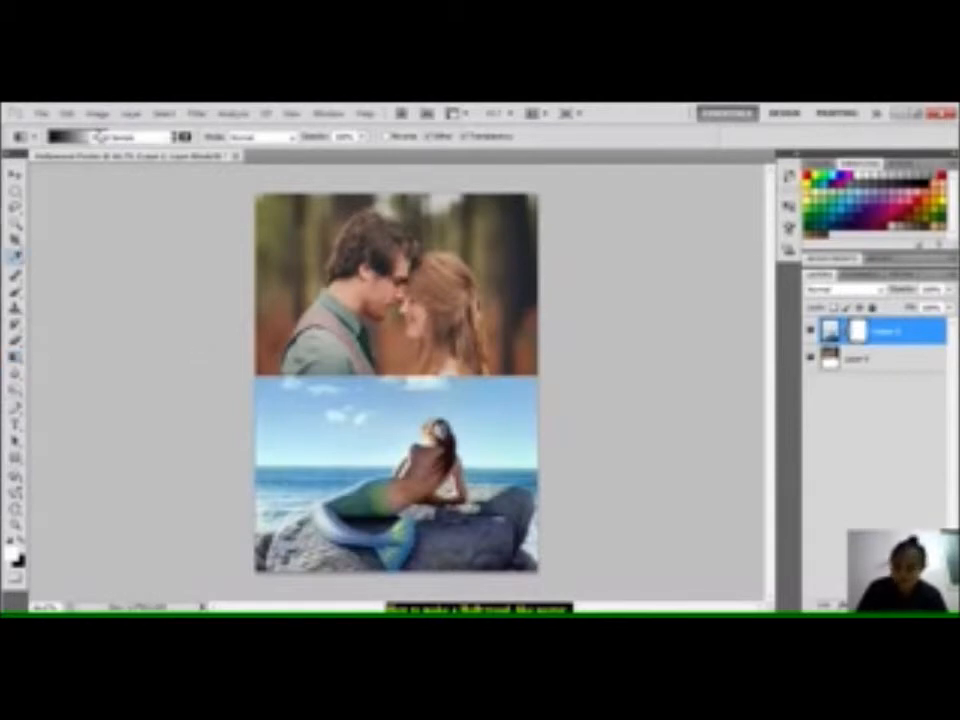
{"action": "left_click", "coordinate": [92, 135]}
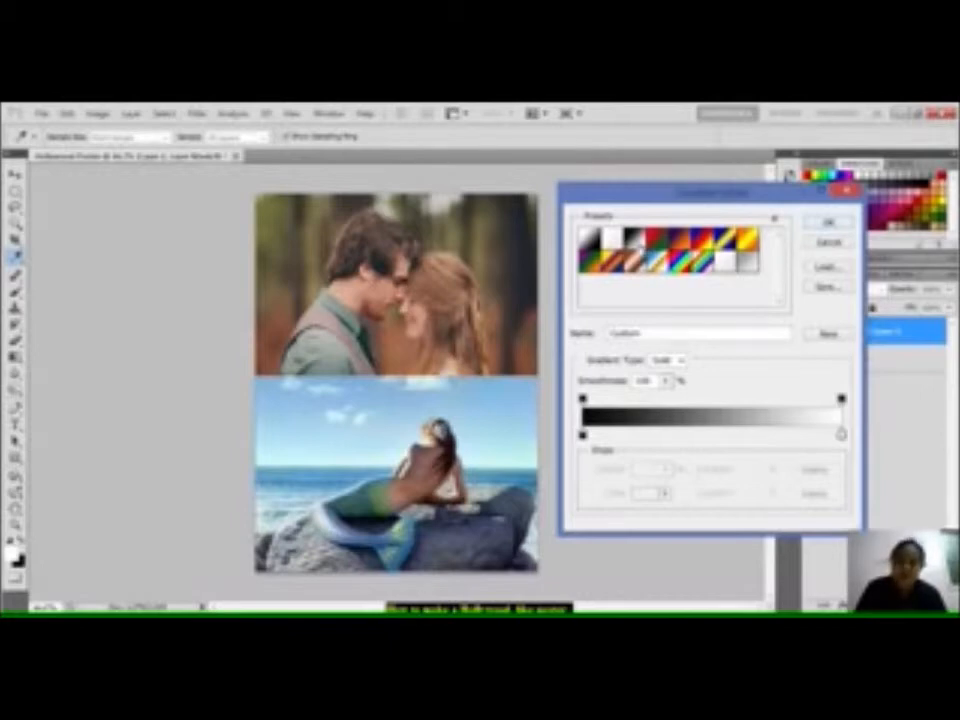
{"action": "left_click", "coordinate": [638, 246]}
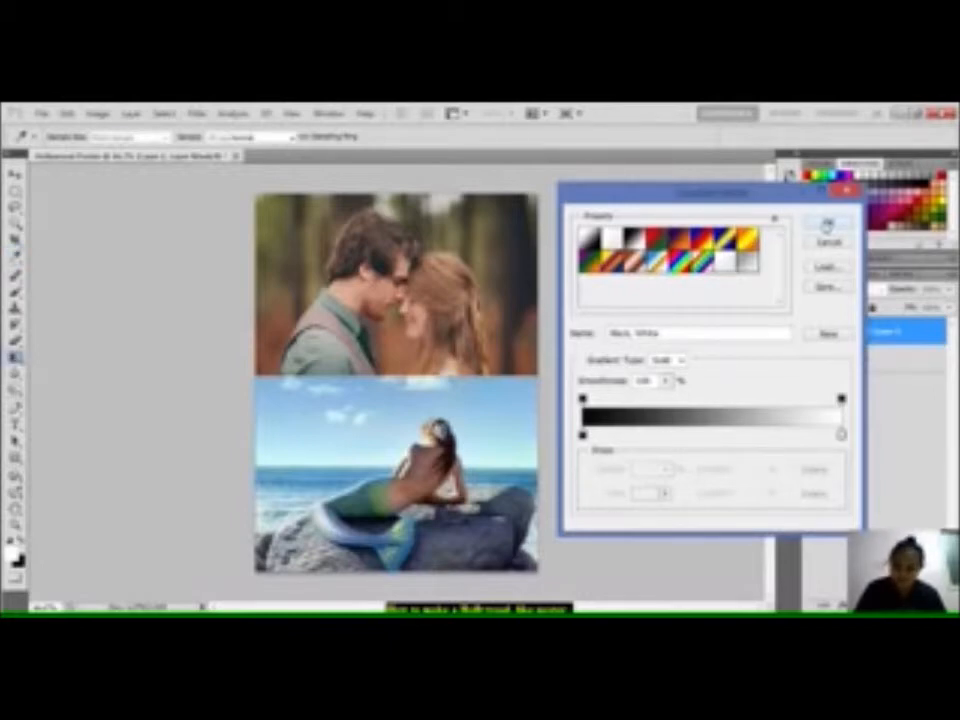
{"action": "left_click", "coordinate": [827, 226]}
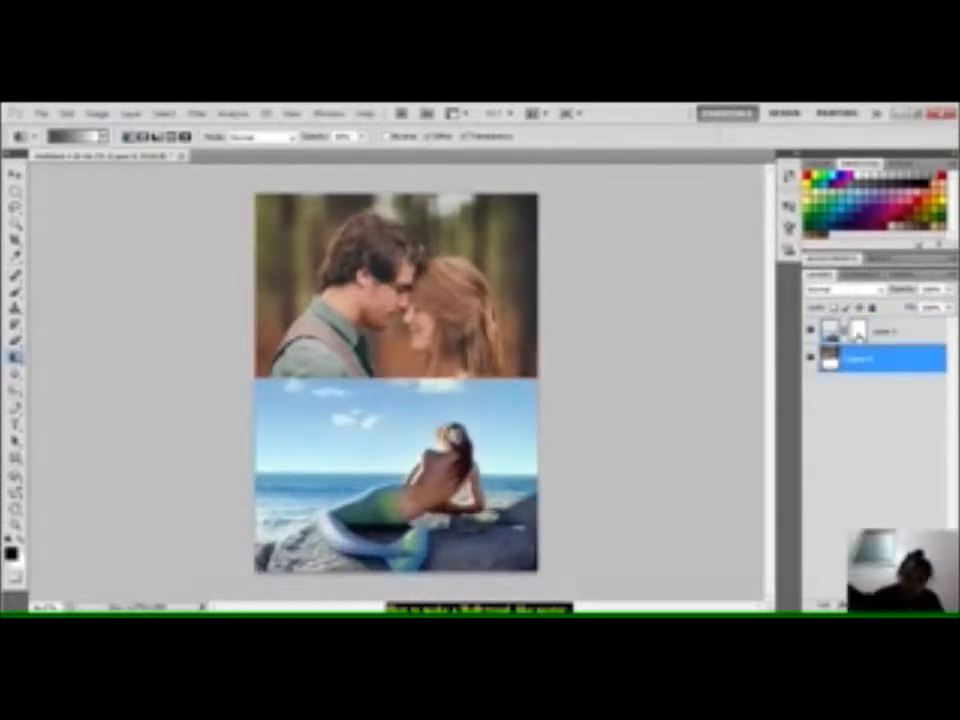
{"action": "left_click", "coordinate": [857, 333]}
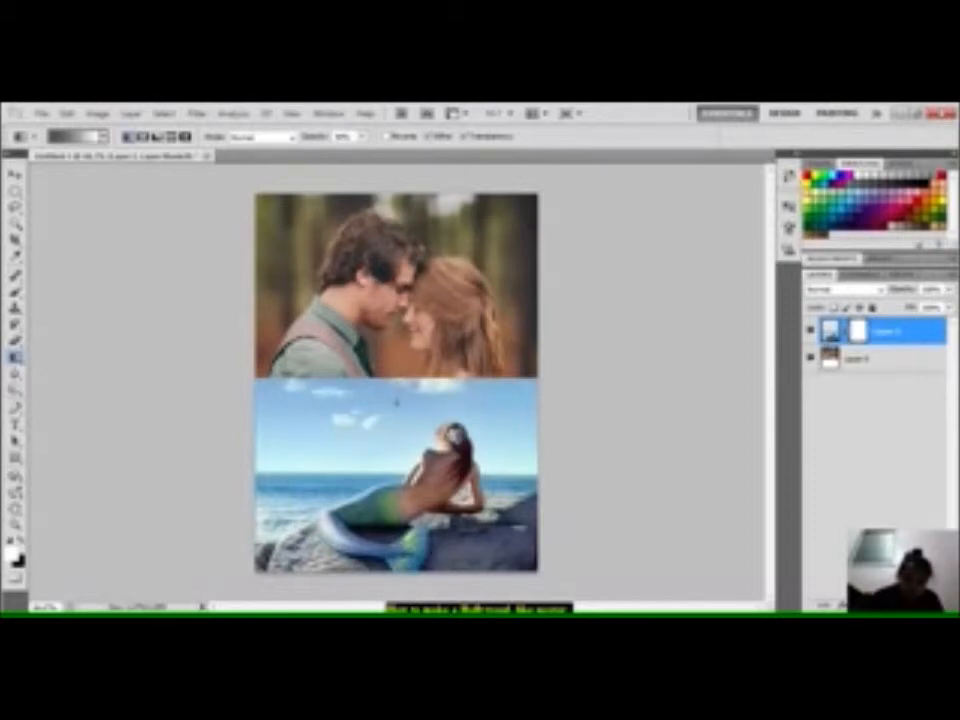
{"action": "left_click_drag", "start_coordinate": [397, 381], "coordinate": [397, 403]}
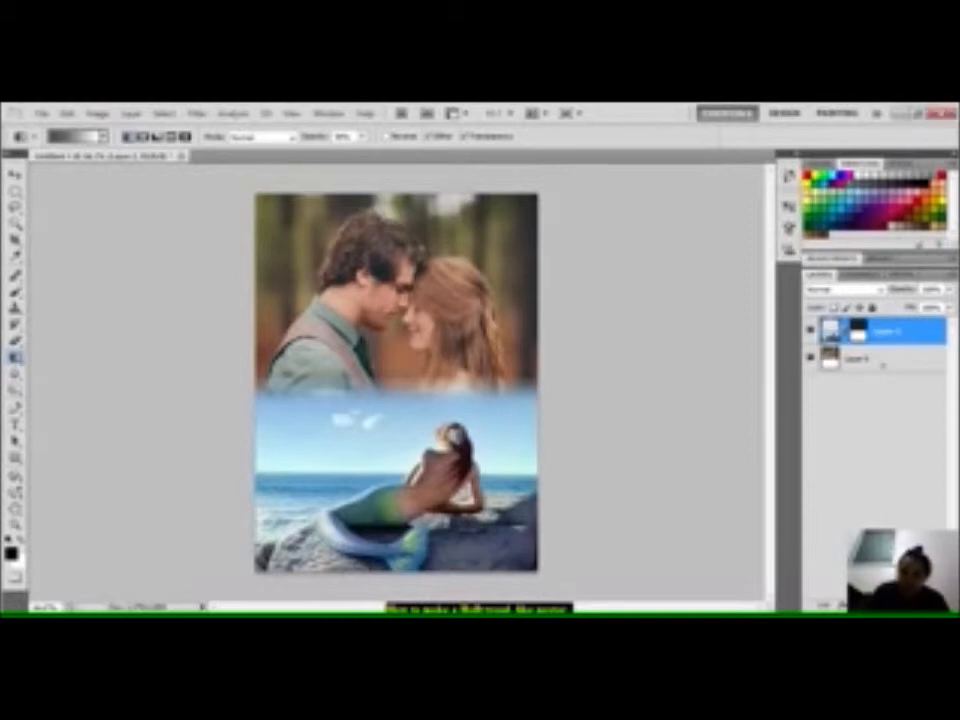
Step: Merge the masked mermaid layer and the couple photo layer into a single layer
{"action": "left_click", "coordinate": [882, 366], "text": "shift"}
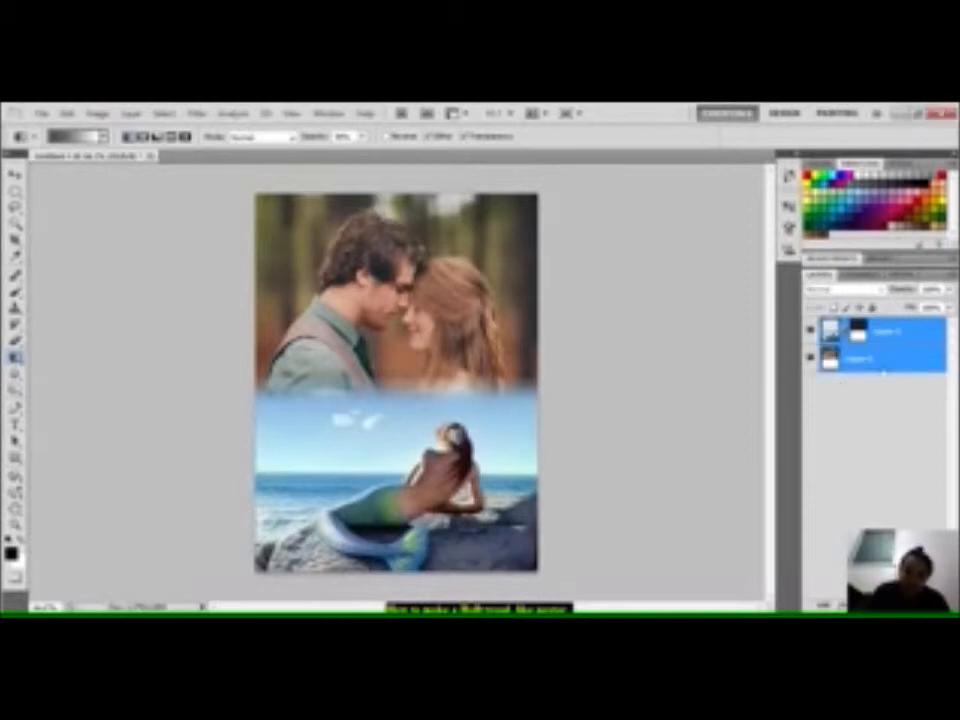
{"action": "right_click", "coordinate": [882, 370]}
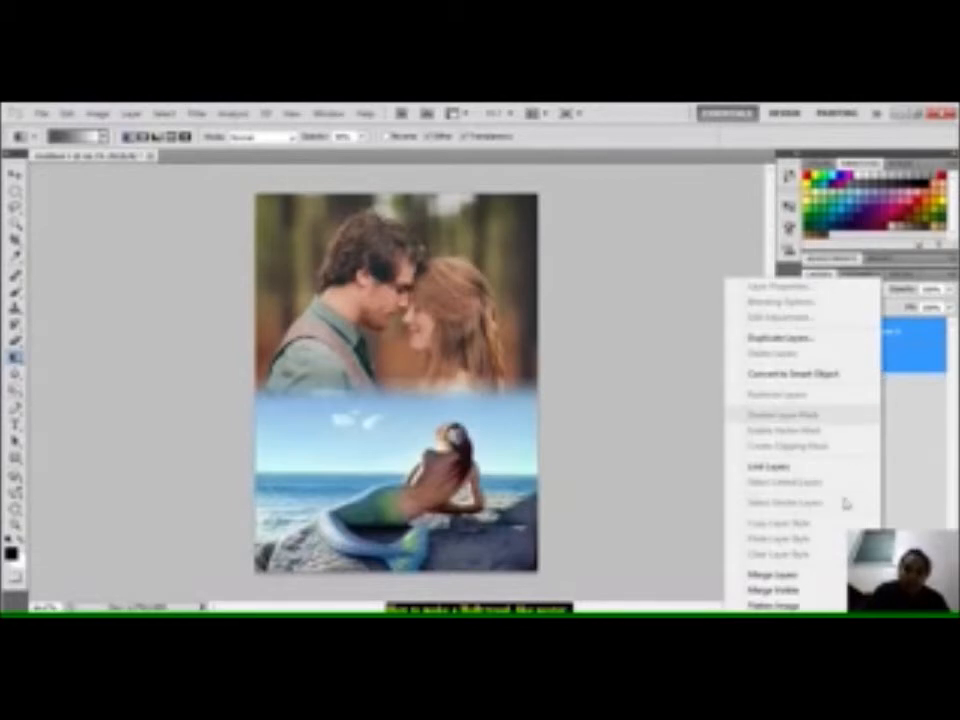
{"action": "left_click", "coordinate": [816, 580]}
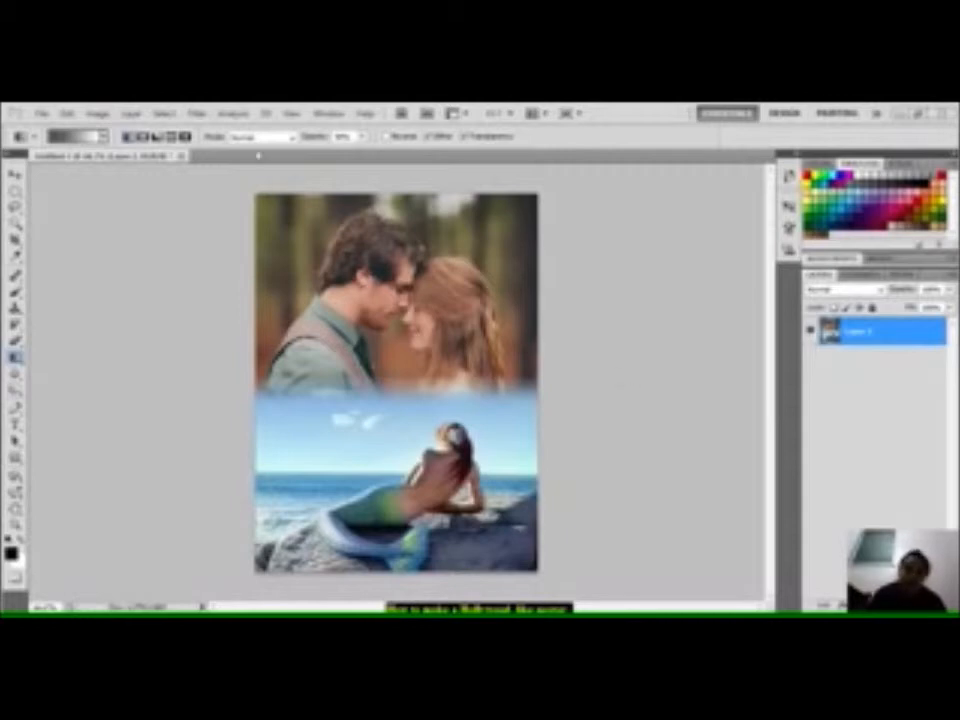
Step: Apply the Add Noise filter to the merged poster layer with an amount of 4%, Gaussian distribution and Monochromatic enabled
{"action": "left_click", "coordinate": [194, 113]}
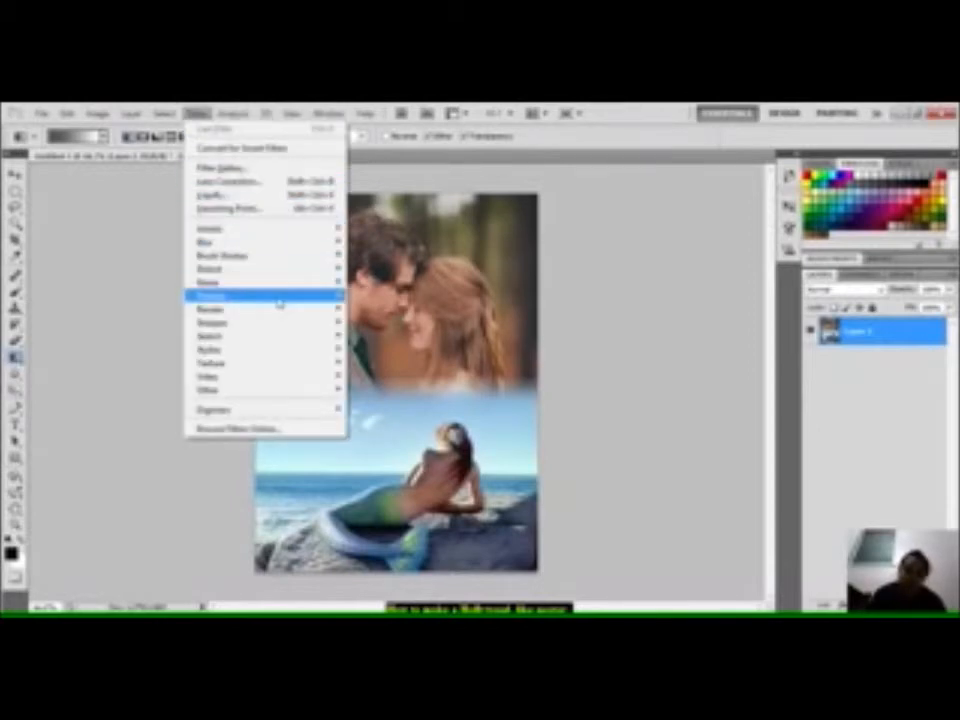
{"action": "mouse_move", "coordinate": [300, 283]}
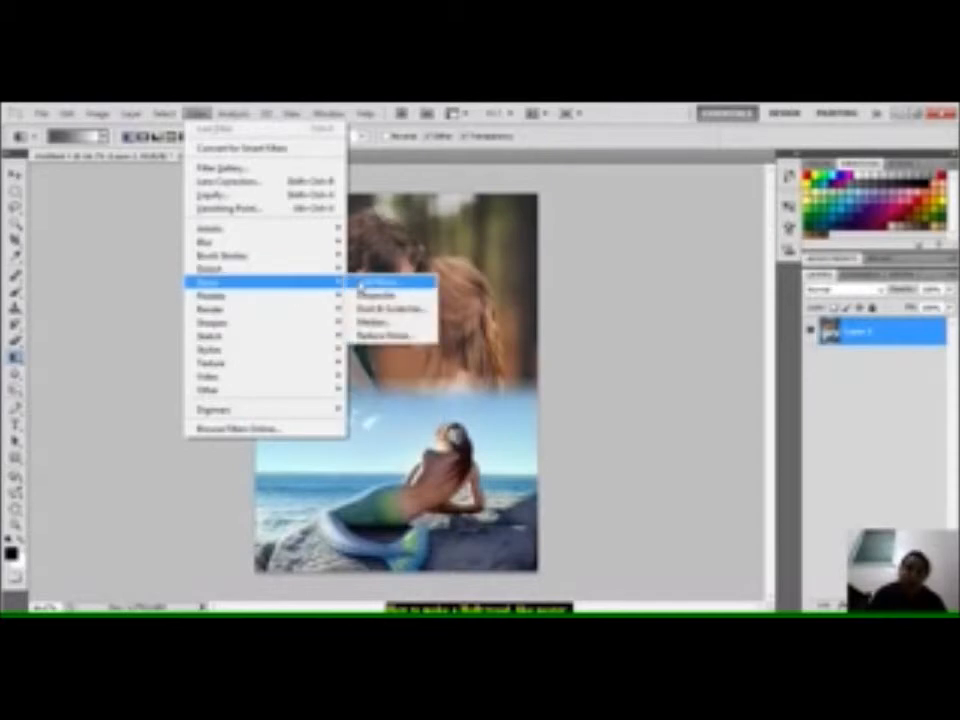
{"action": "left_click", "coordinate": [361, 283]}
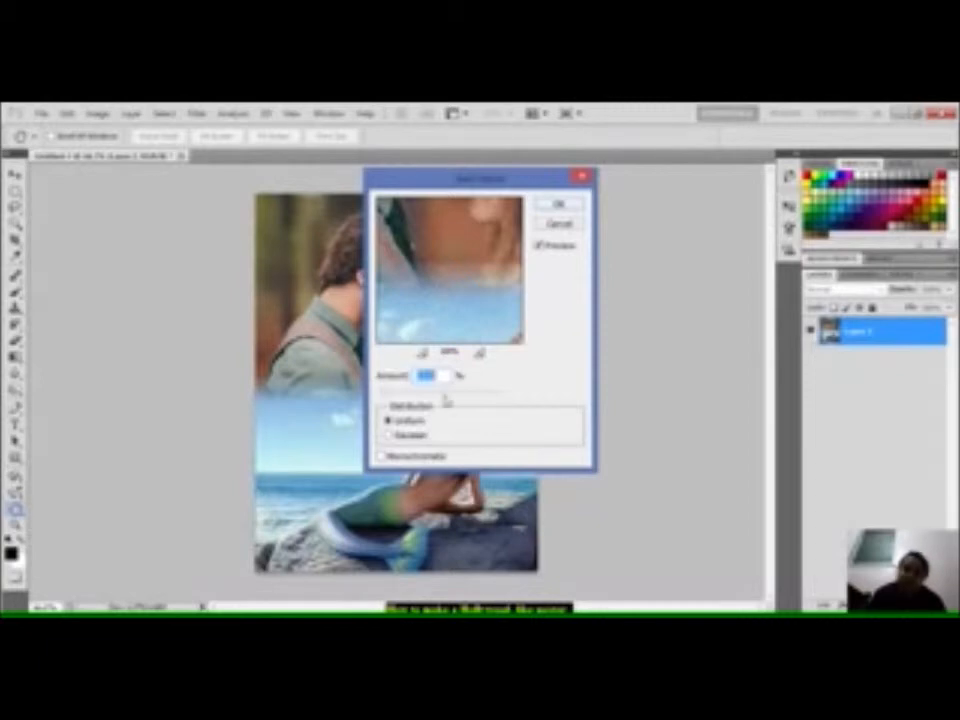
{"action": "left_click", "coordinate": [411, 437]}
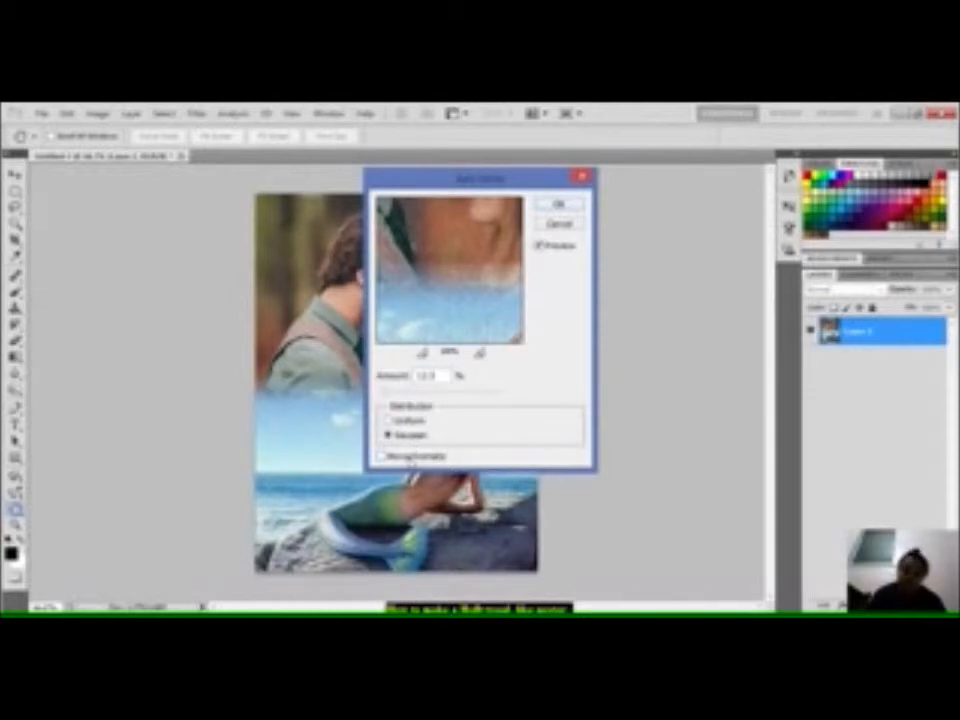
{"action": "left_click", "coordinate": [405, 457]}
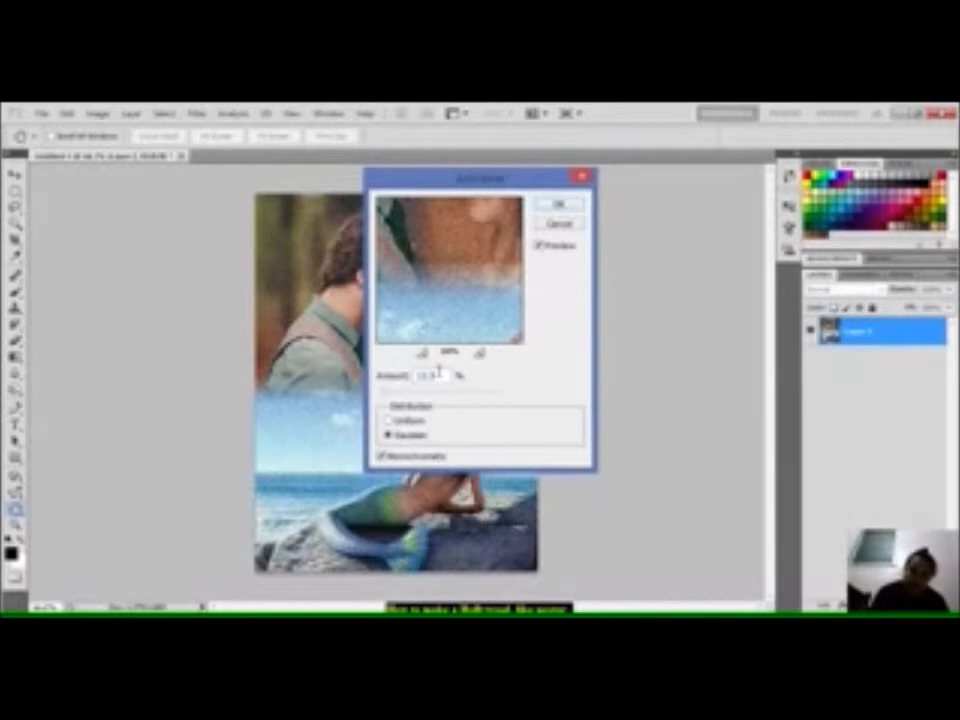
{"action": "key", "text": "BackSpace"}
{"action": "key", "text": "BackSpace"}
{"action": "key", "text": "BackSpace"}
{"action": "type", "text": "4"}
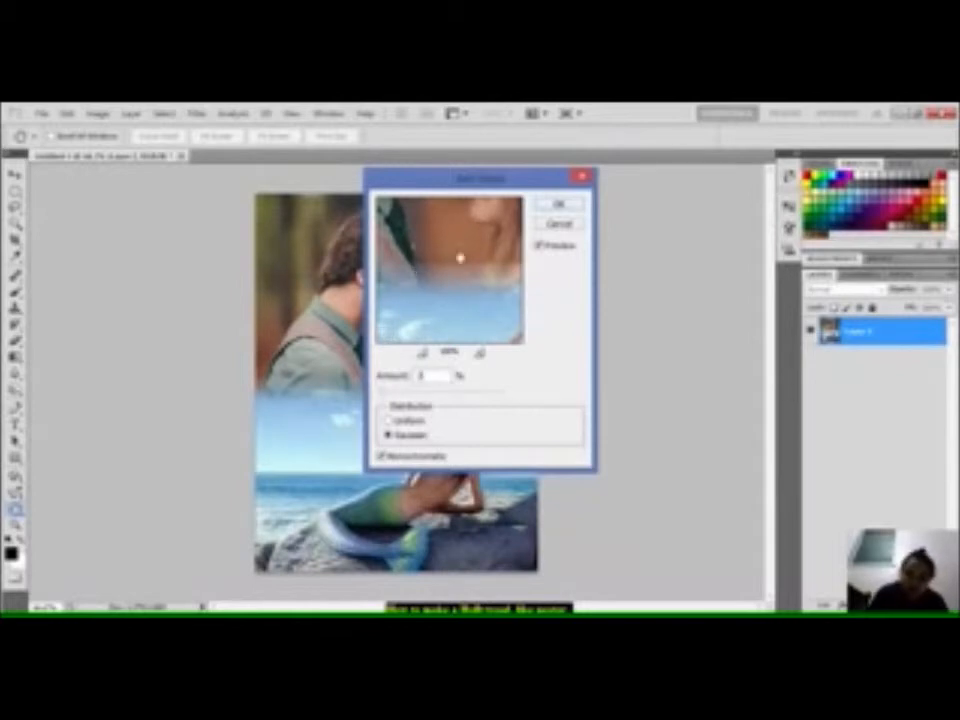
{"action": "left_click", "coordinate": [561, 205]}
{"action": "key", "text": "g"}
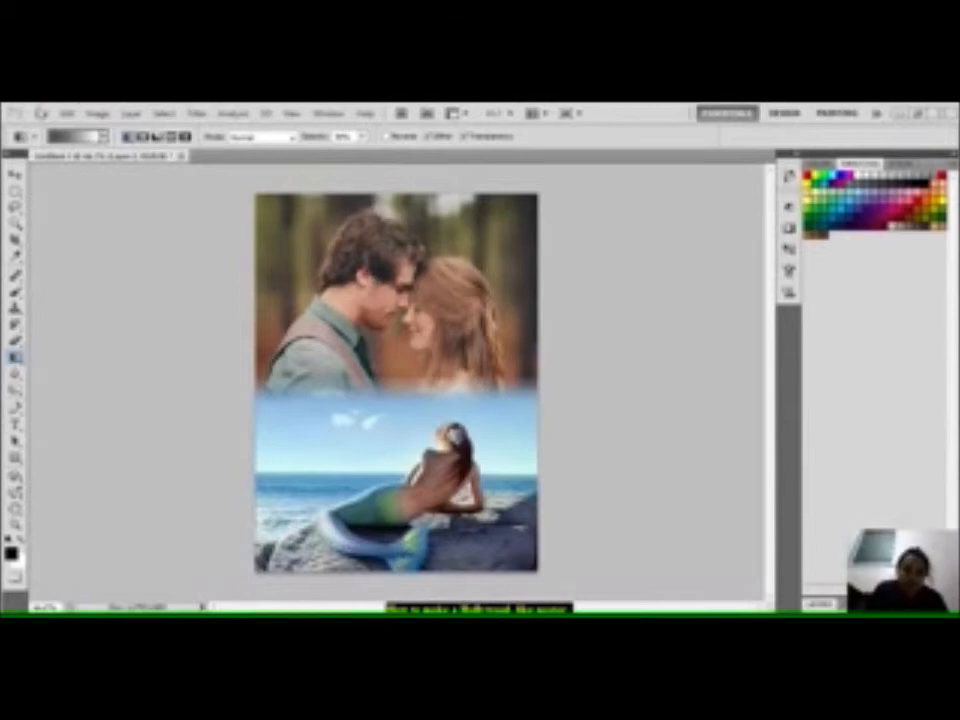
Step: Save the poster in the Documents folder as a JPEG named Hollywood Poster, with Maximum quality and the Baseline ("Standard") format option
{"action": "left_click", "coordinate": [42, 113]}
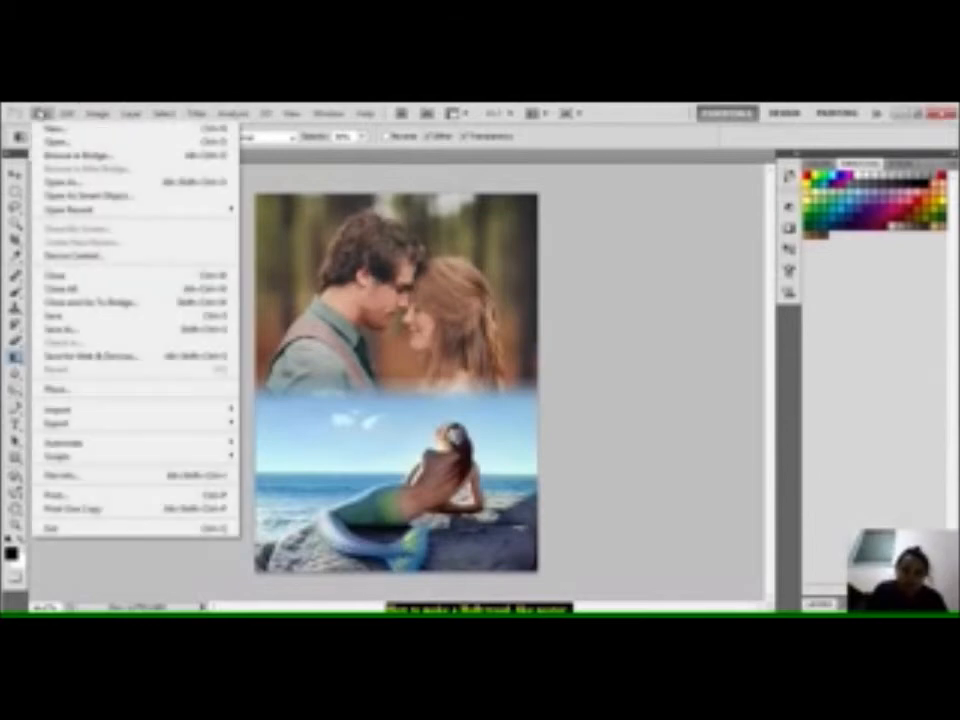
{"action": "left_click", "coordinate": [125, 329]}
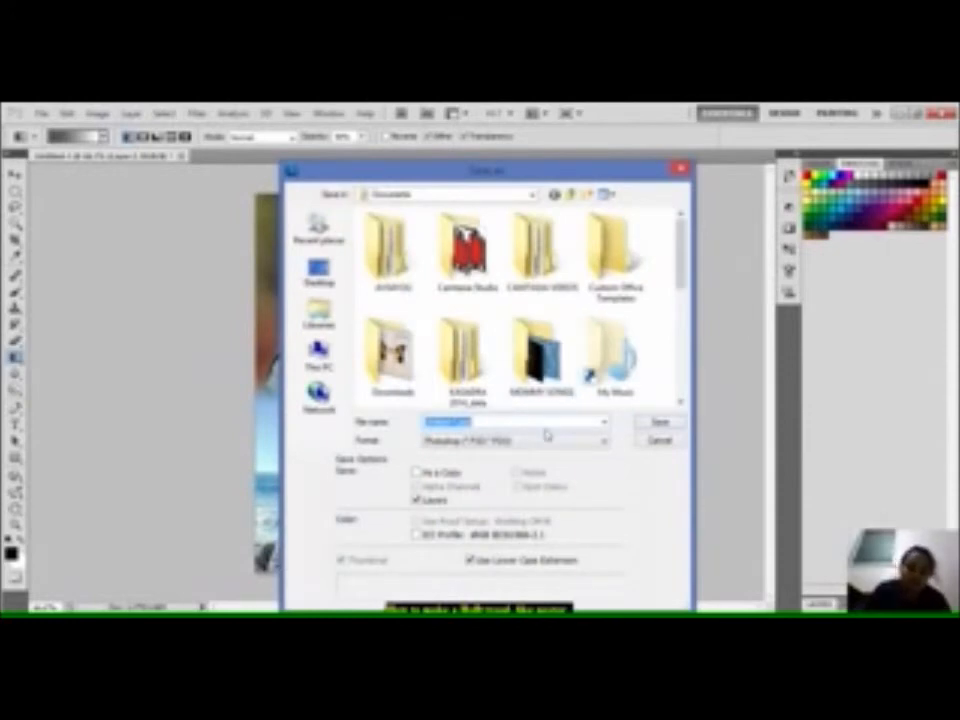
{"action": "type", "text": "Hollywood"}
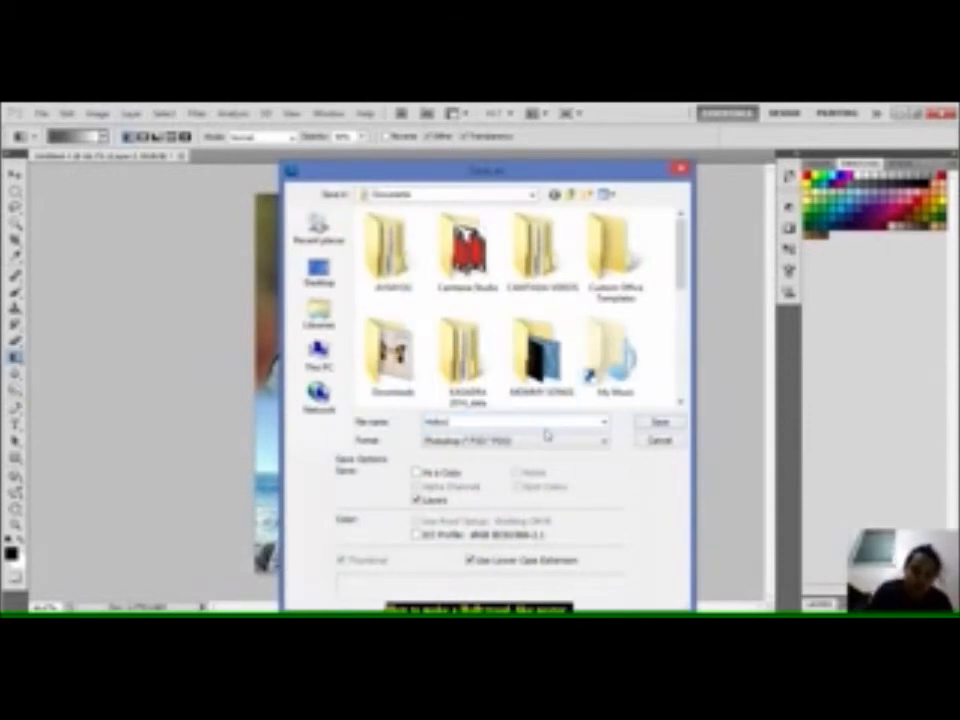
{"action": "type", "text": " Poster"}
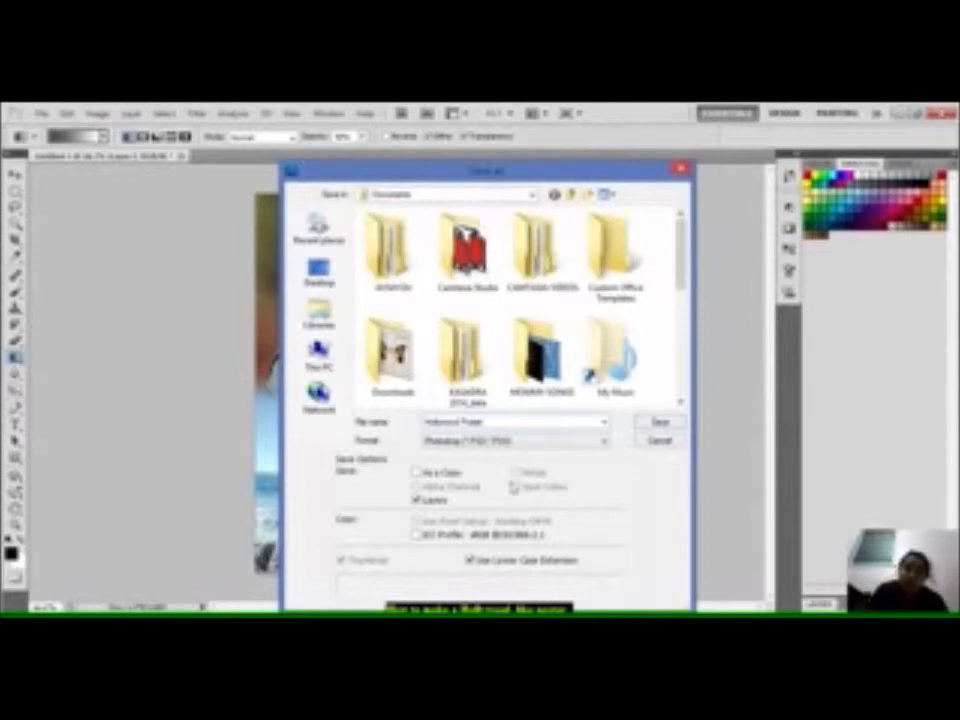
{"action": "left_click", "coordinate": [515, 444]}
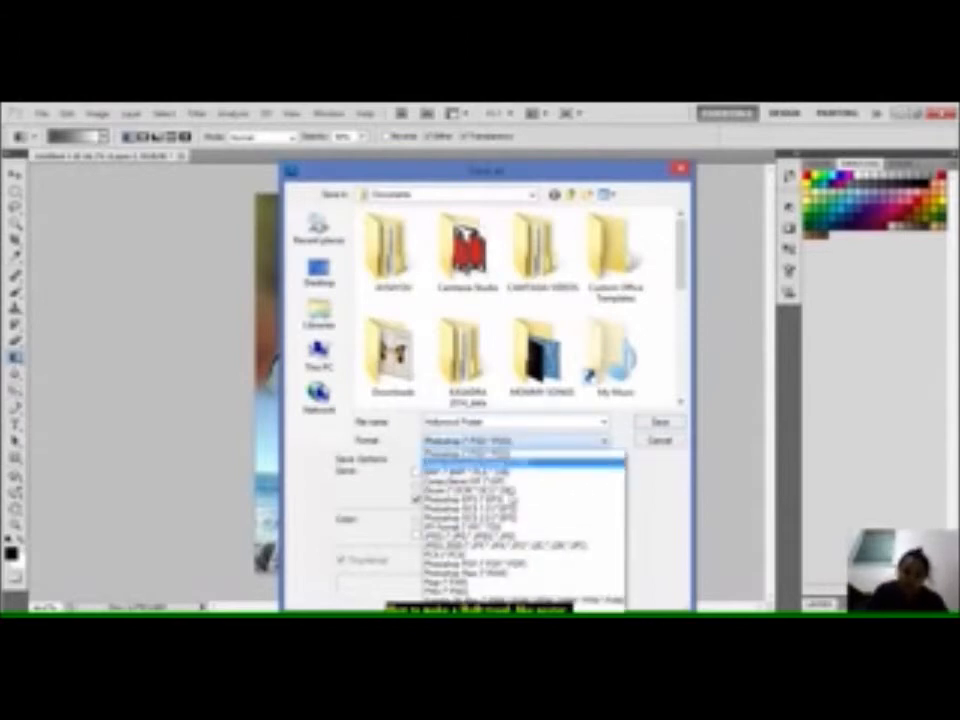
{"action": "left_click", "coordinate": [520, 528]}
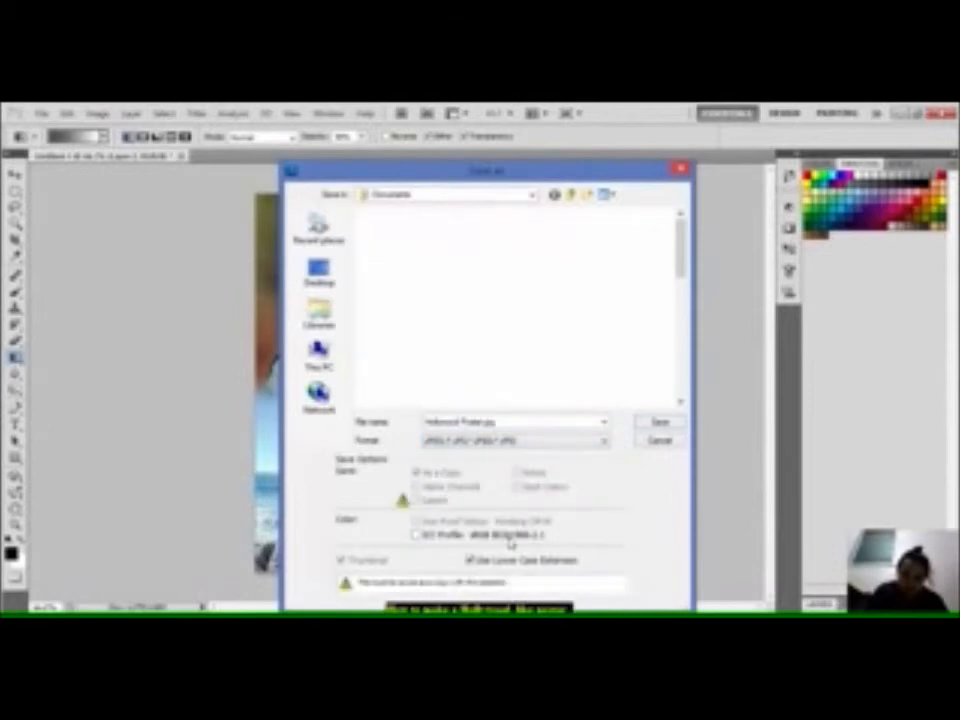
{"action": "left_click", "coordinate": [664, 424]}
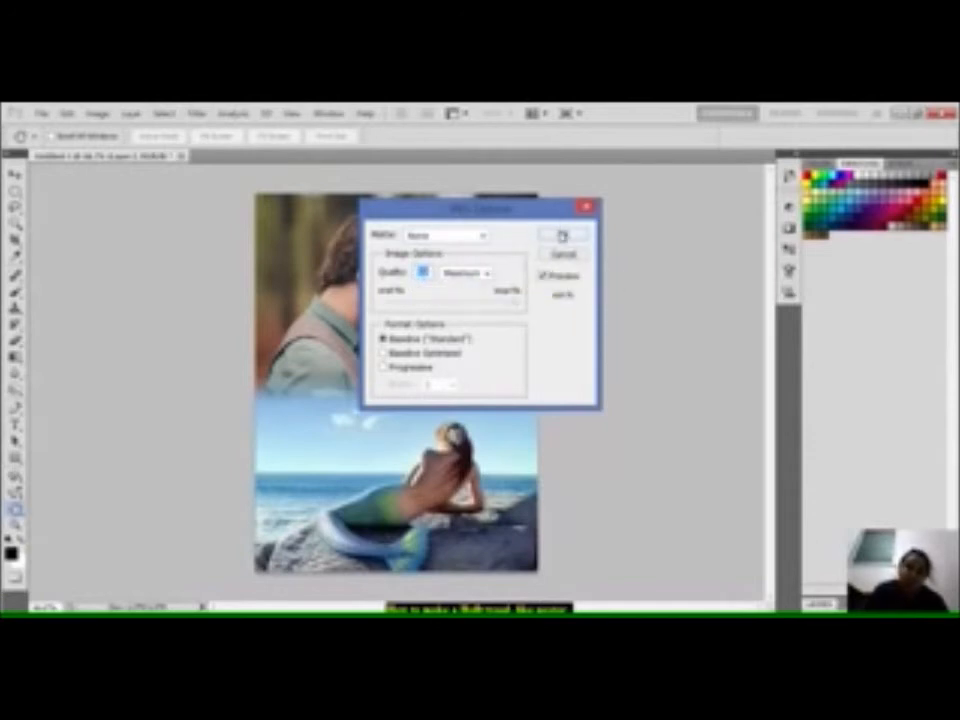
{"action": "left_click", "coordinate": [562, 236]}
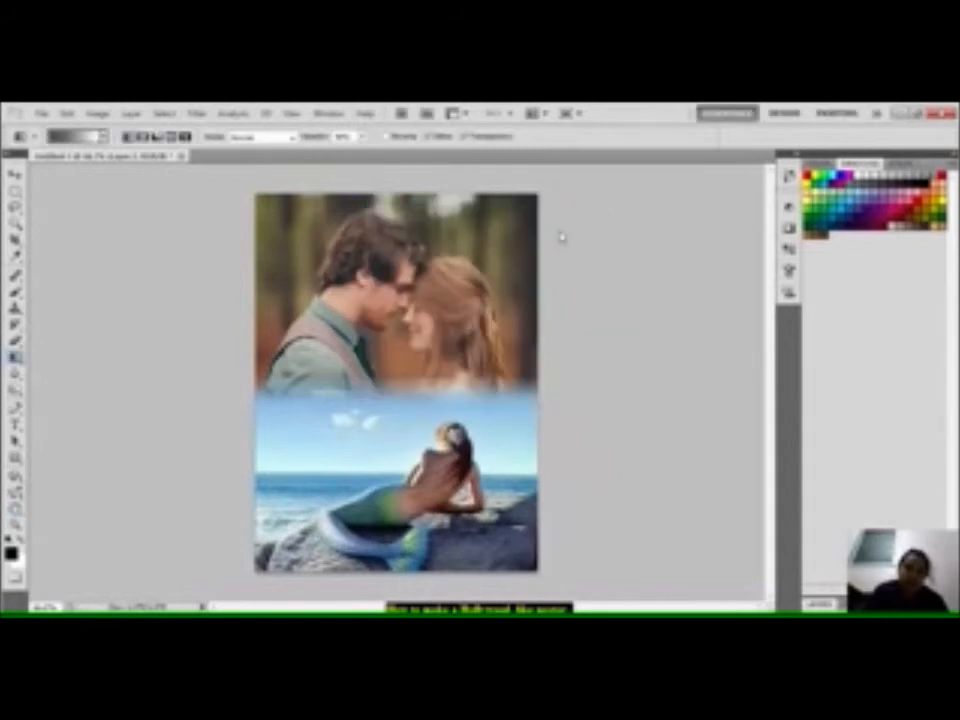